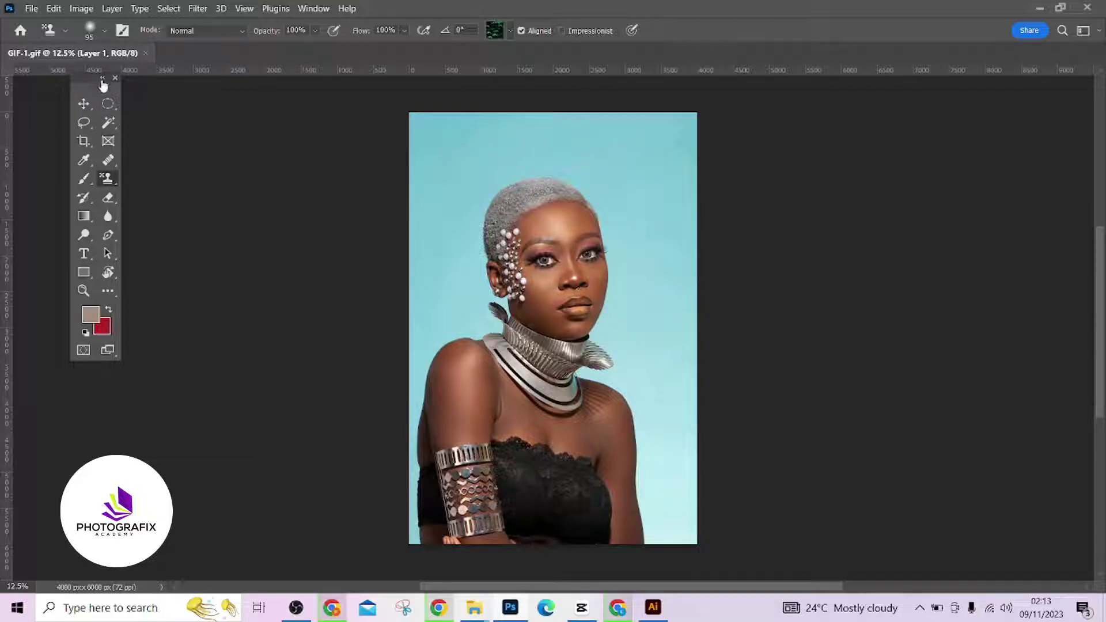
# Step: Close the floating Tools panel to leave only the options bar and the portrait document on screen
pyautogui.click(313, 8)
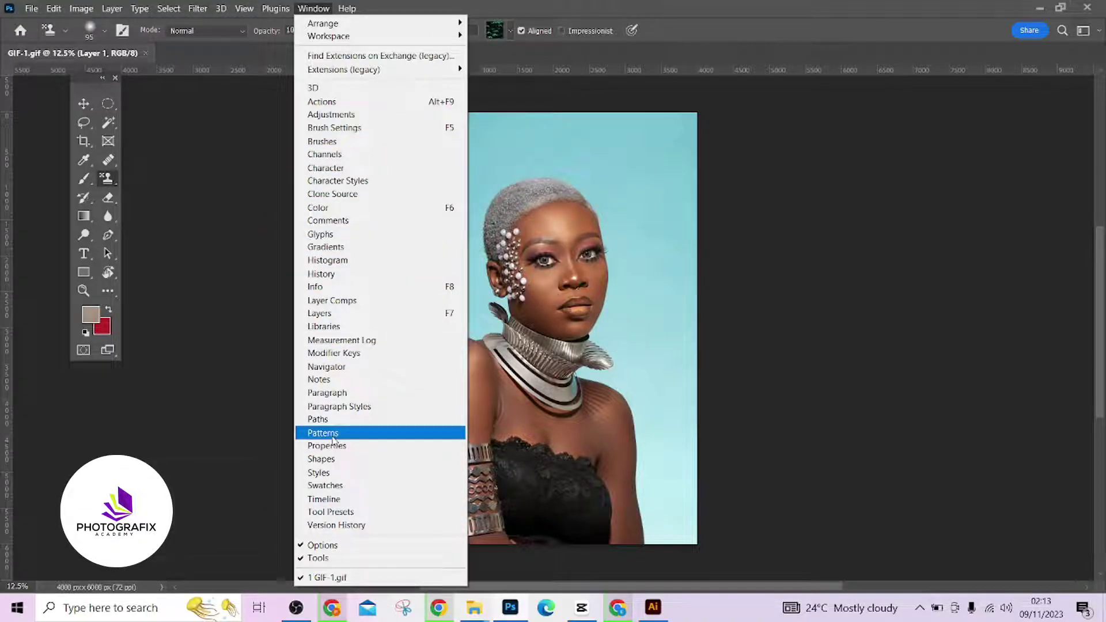
pyautogui.click(201, 362)
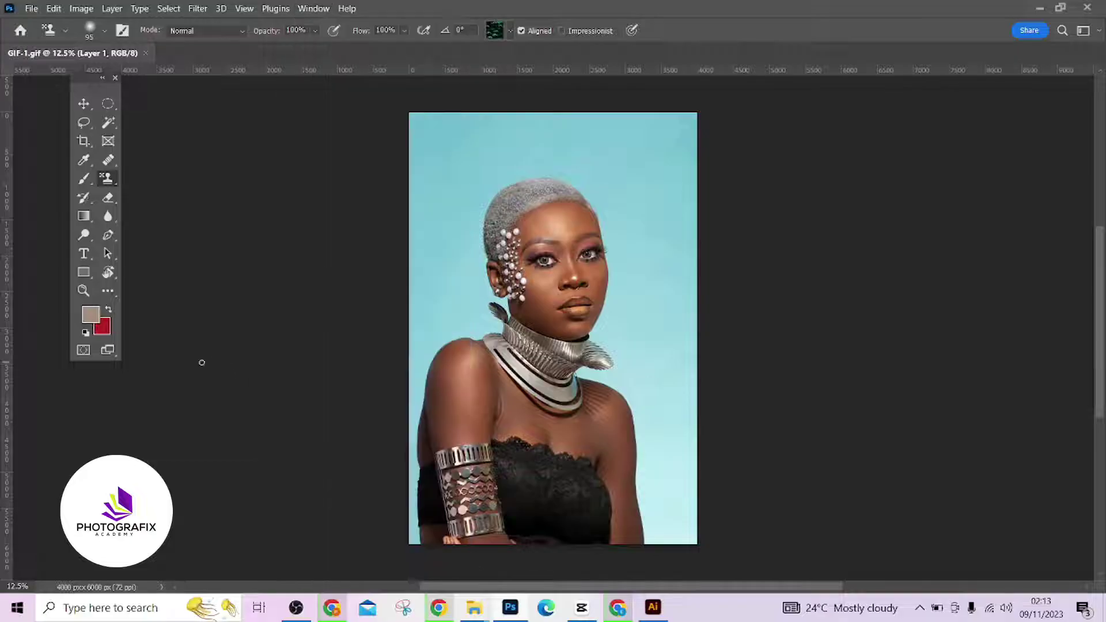
pyautogui.click(114, 78)
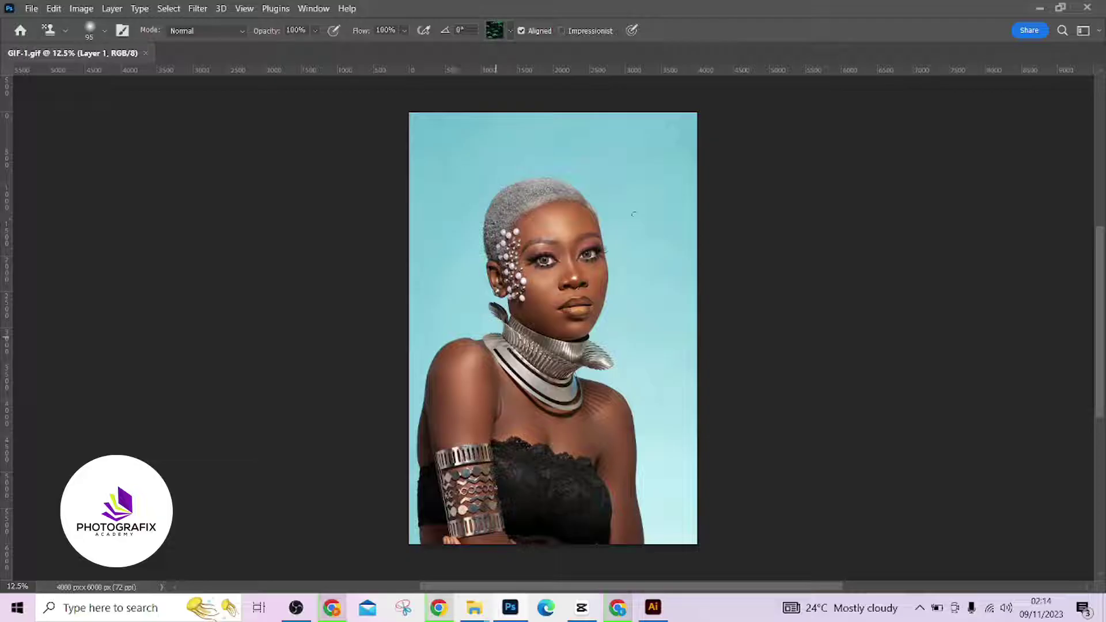
# Step: Switch the workspace from Essentials to Photography, and from there to Graphic and Web
pyautogui.click(1098, 32)
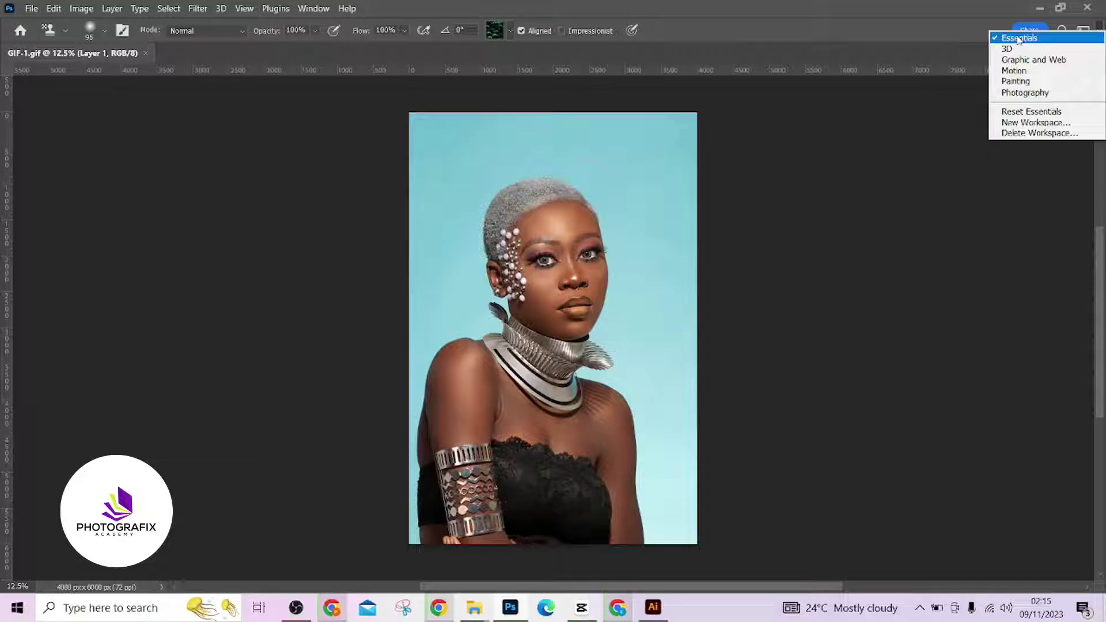
pyautogui.click(1037, 93)
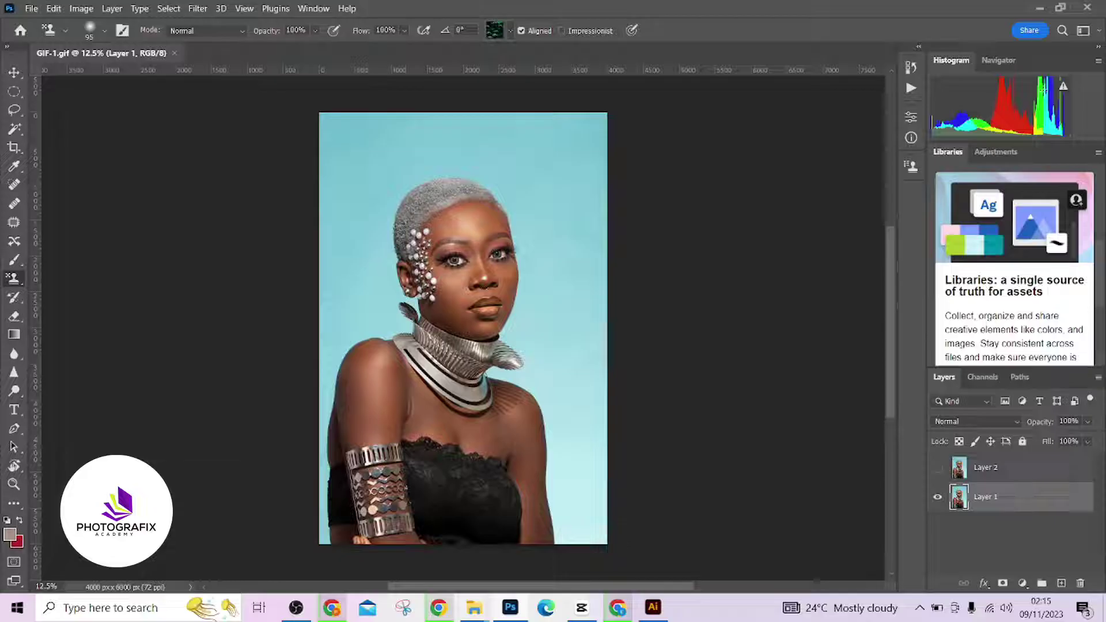
pyautogui.click(1098, 30)
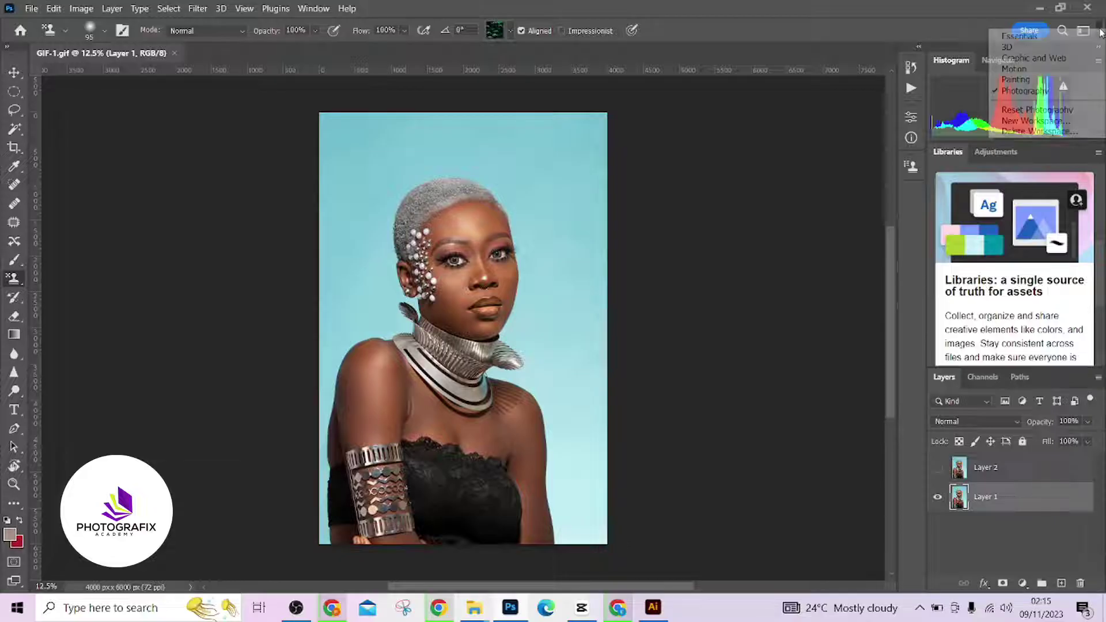
pyautogui.click(1078, 59)
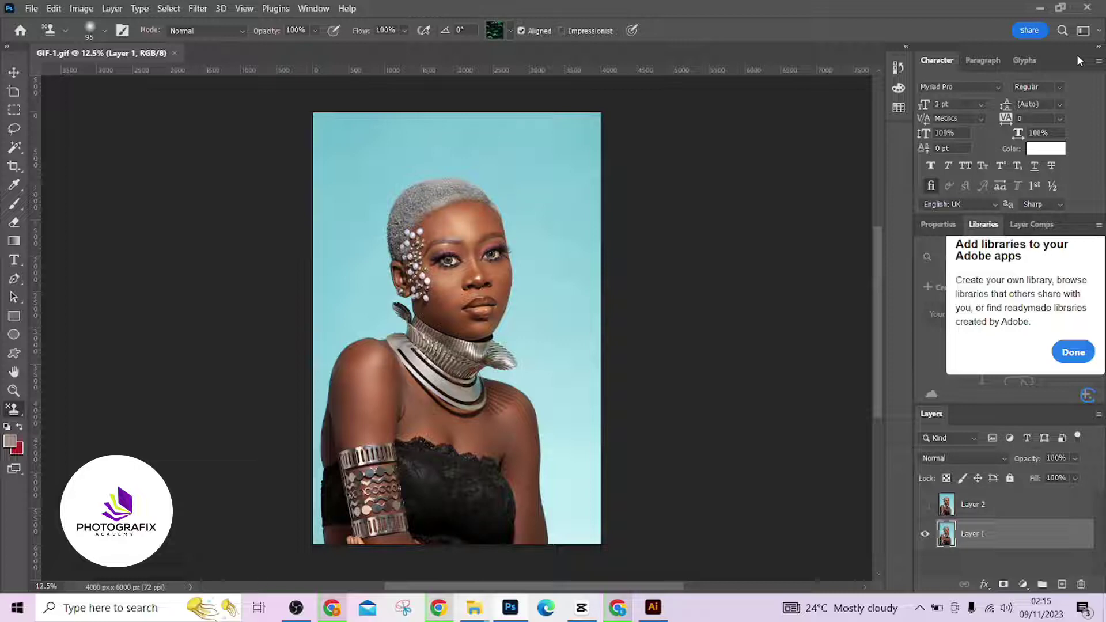
# Step: Switch to the Motion workspace and dismiss the tip about adding libraries to Adobe apps
pyautogui.click(1099, 33)
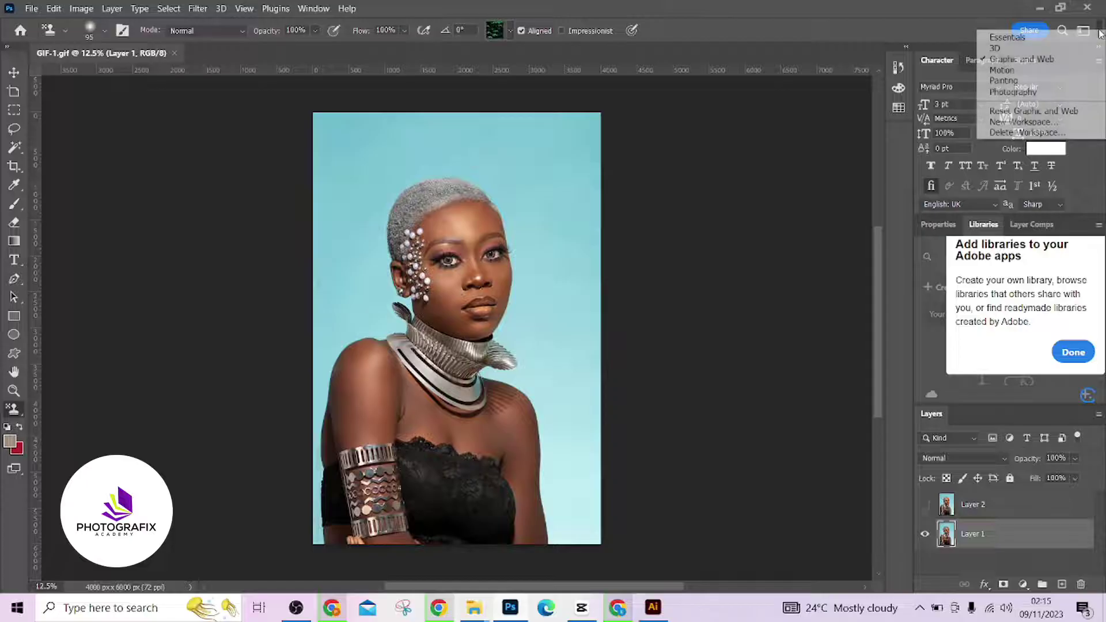
pyautogui.click(1025, 70)
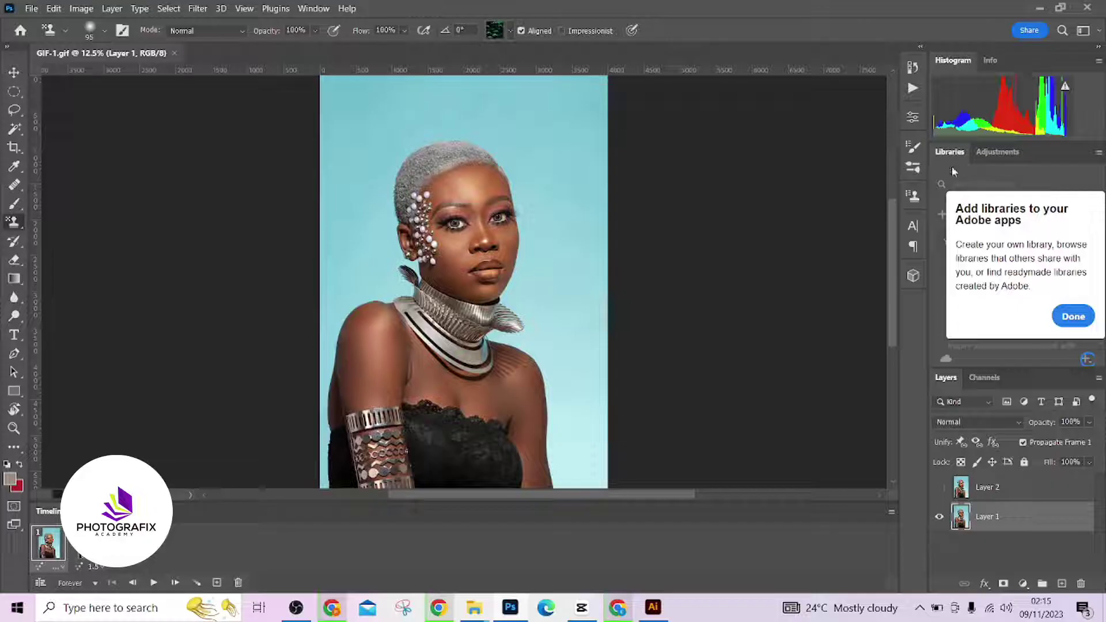
pyautogui.click(1071, 316)
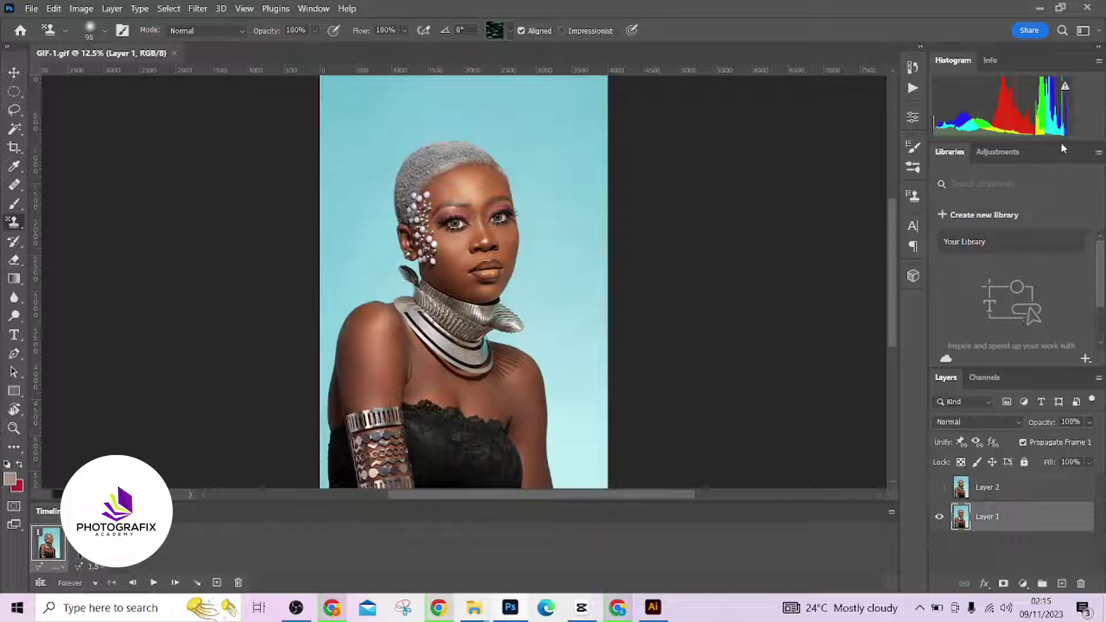
# Step: Switch to the 3D workspace, dismiss its notice, and collapse and re-expand the docked panels
pyautogui.click(1097, 32)
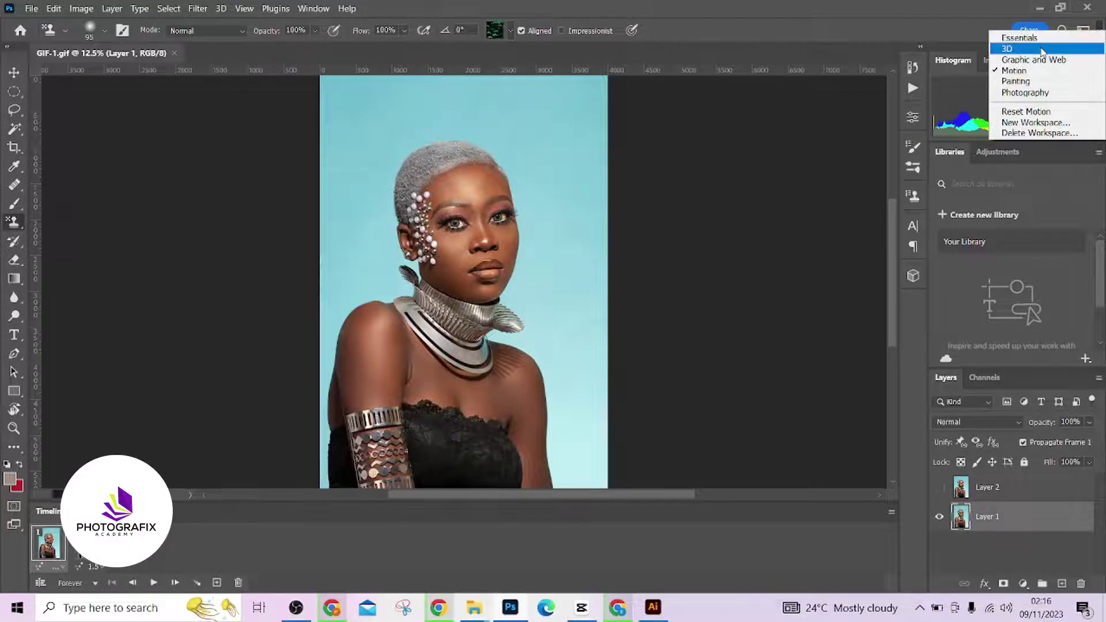
pyautogui.click(1030, 48)
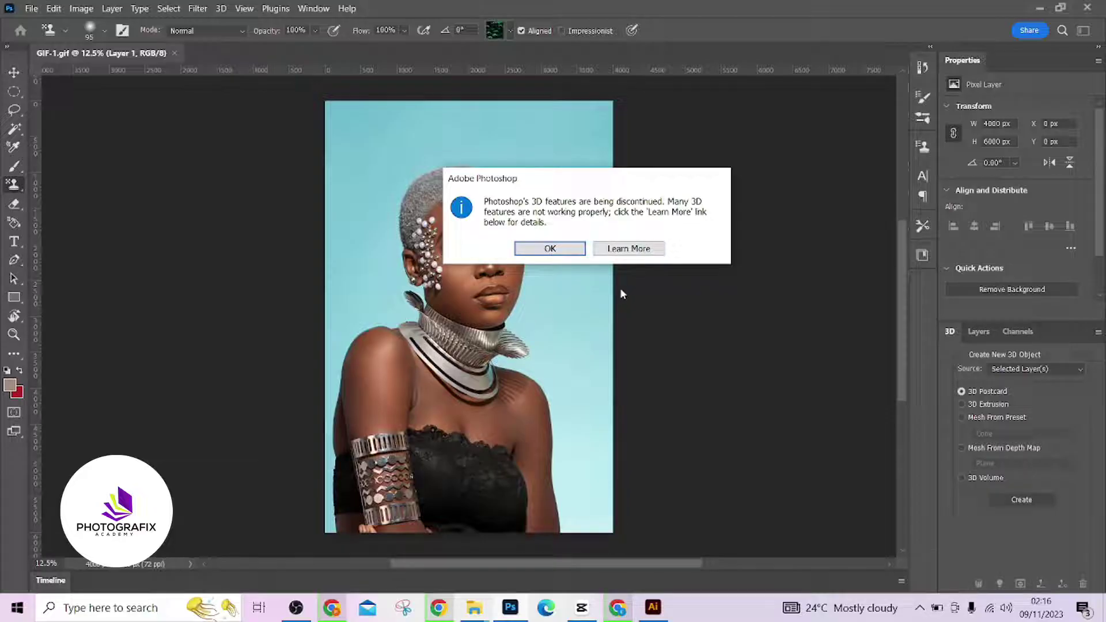
pyautogui.click(567, 251)
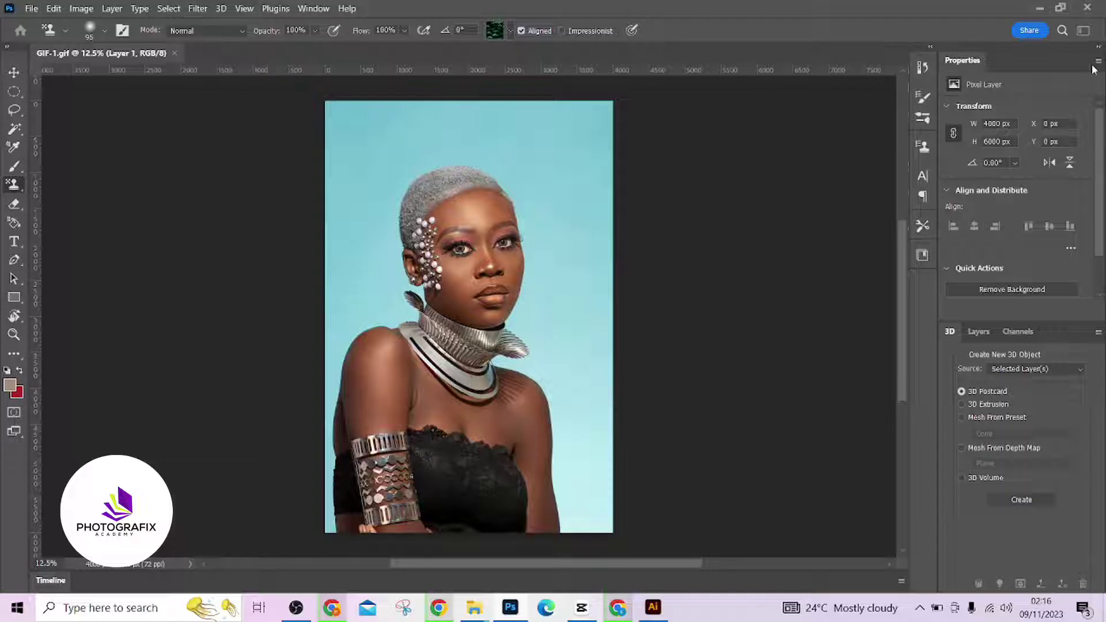
pyautogui.click(1098, 46)
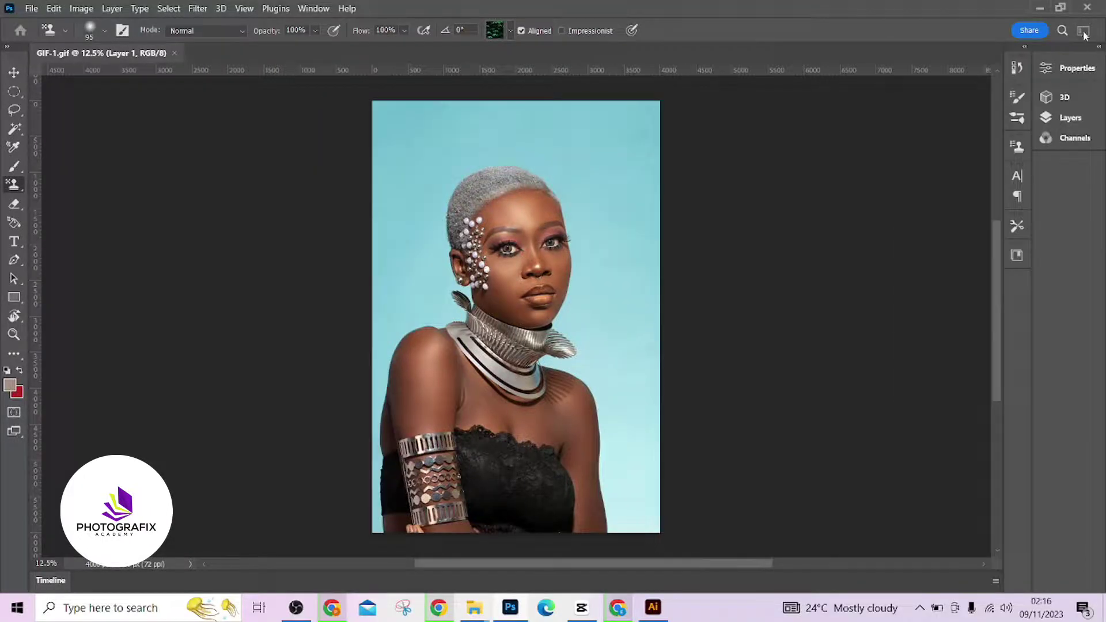
pyautogui.click(1098, 48)
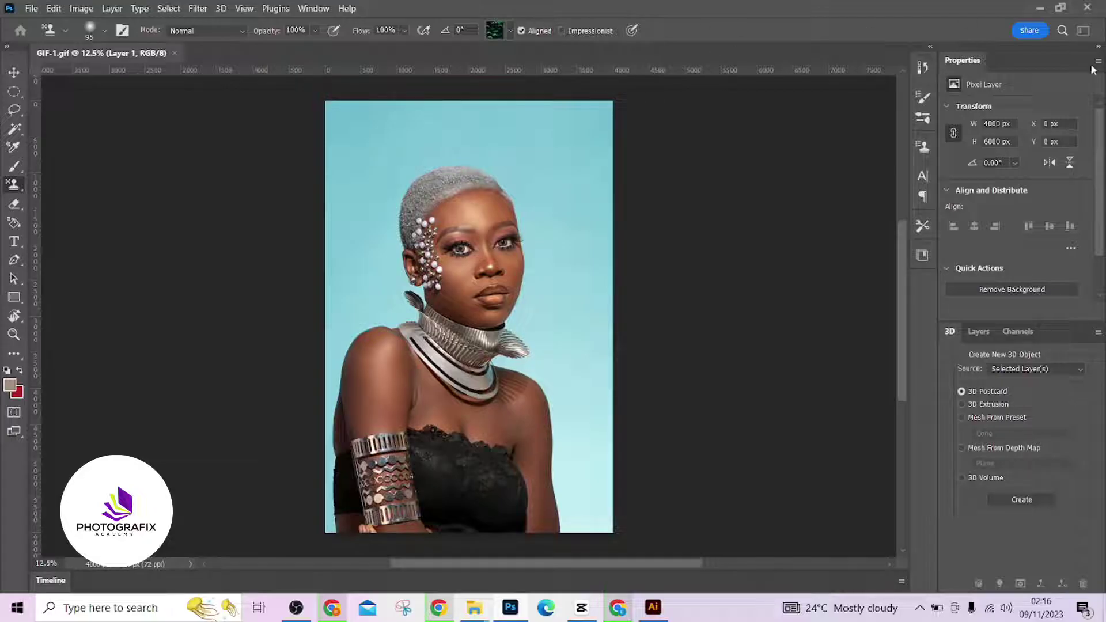
# Step: Undock the Properties and 3D panels into floating windows and close both of them
pyautogui.moveTo(1029, 60); pyautogui.dragTo(1021, 104)
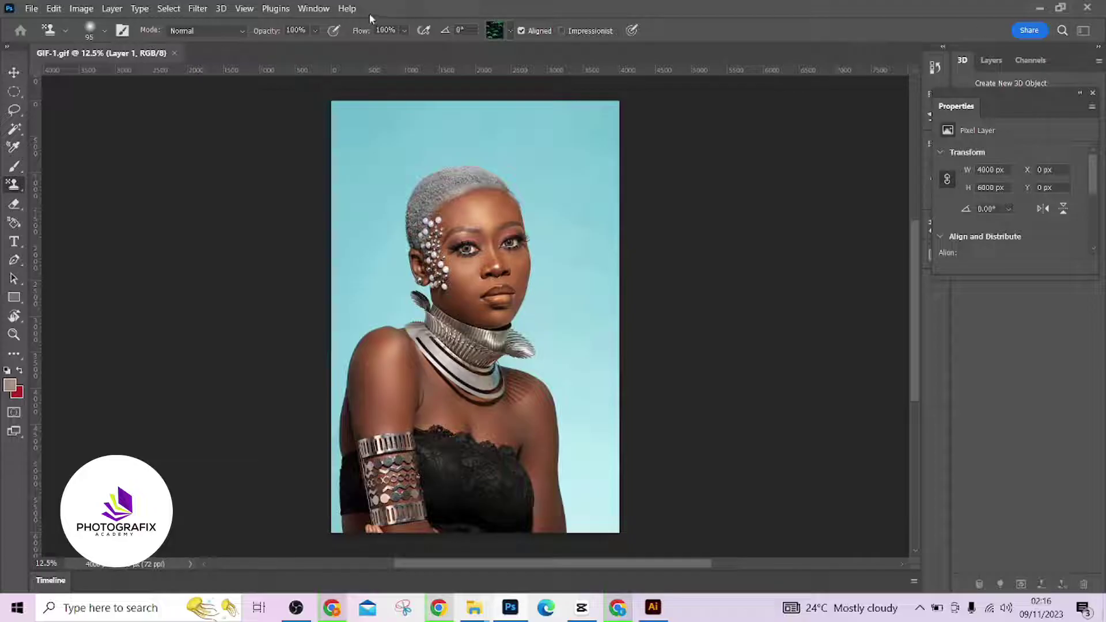
pyautogui.moveTo(1048, 109); pyautogui.dragTo(867, 100)
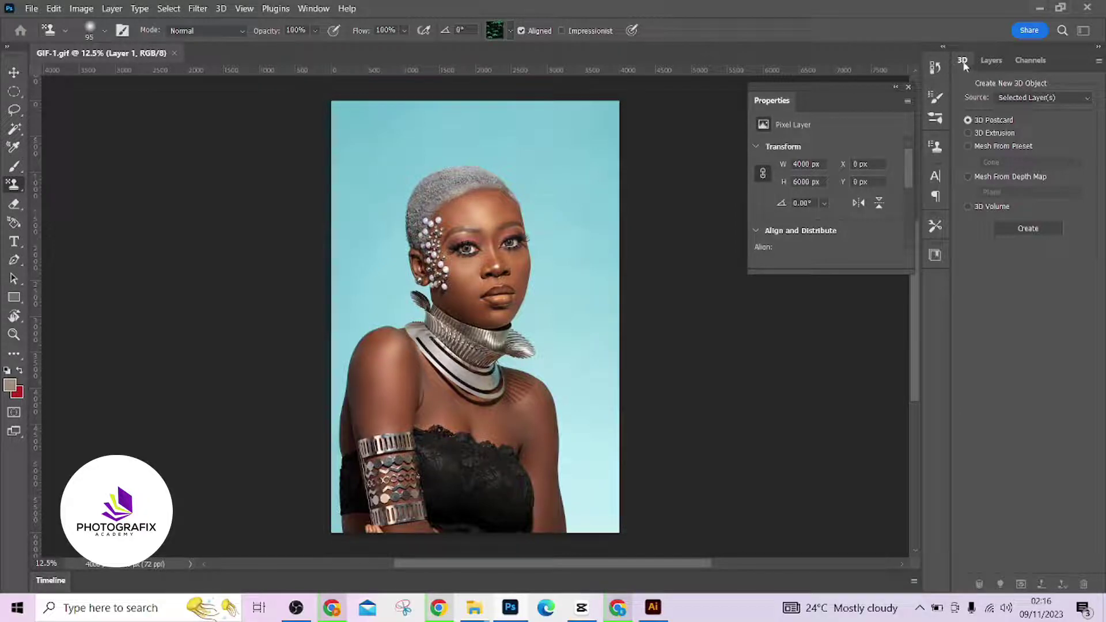
pyautogui.moveTo(965, 66); pyautogui.dragTo(782, 103)
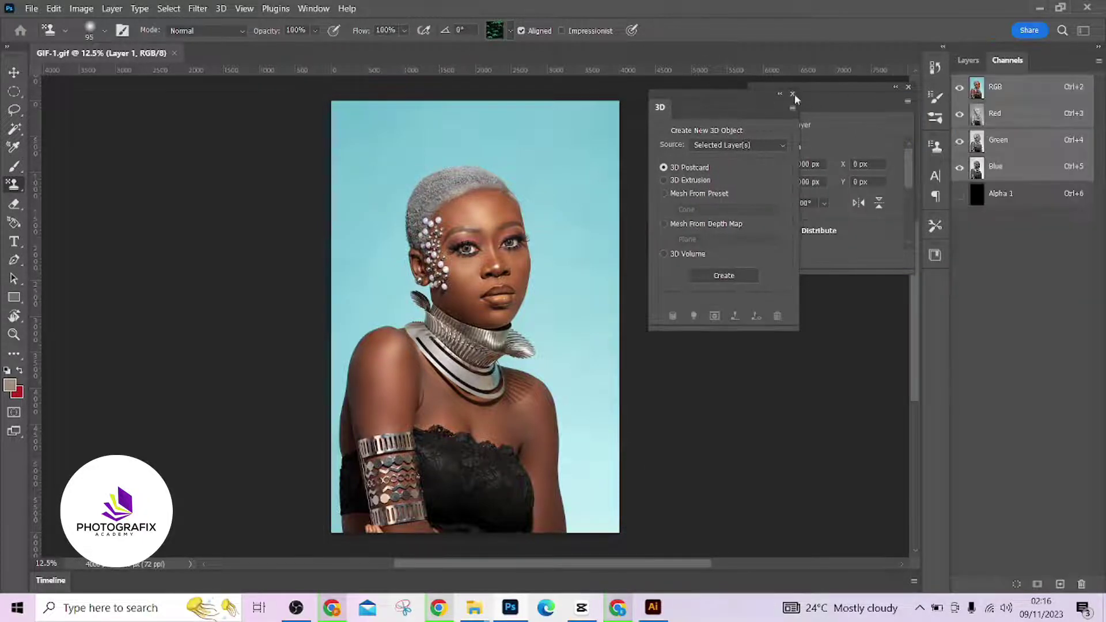
pyautogui.click(792, 94)
pyautogui.click(907, 87)
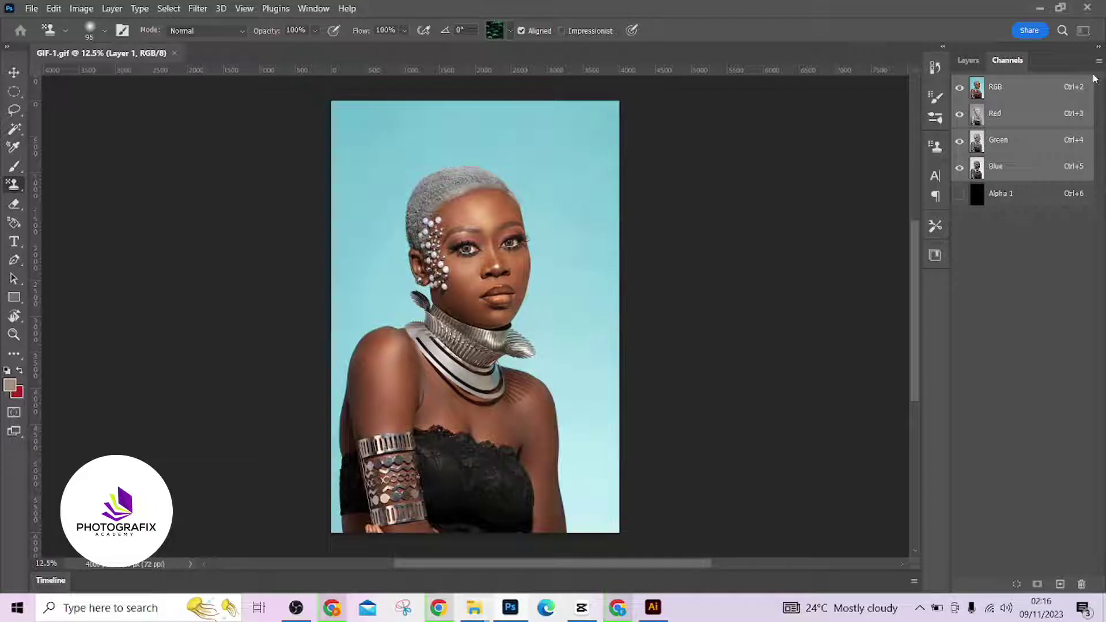
# Step: Review the Module 2: Setting Up Your Workspace slide in Google Slides and return to Photoshop
pyautogui.click(1086, 7)
pyautogui.click(575, 237)
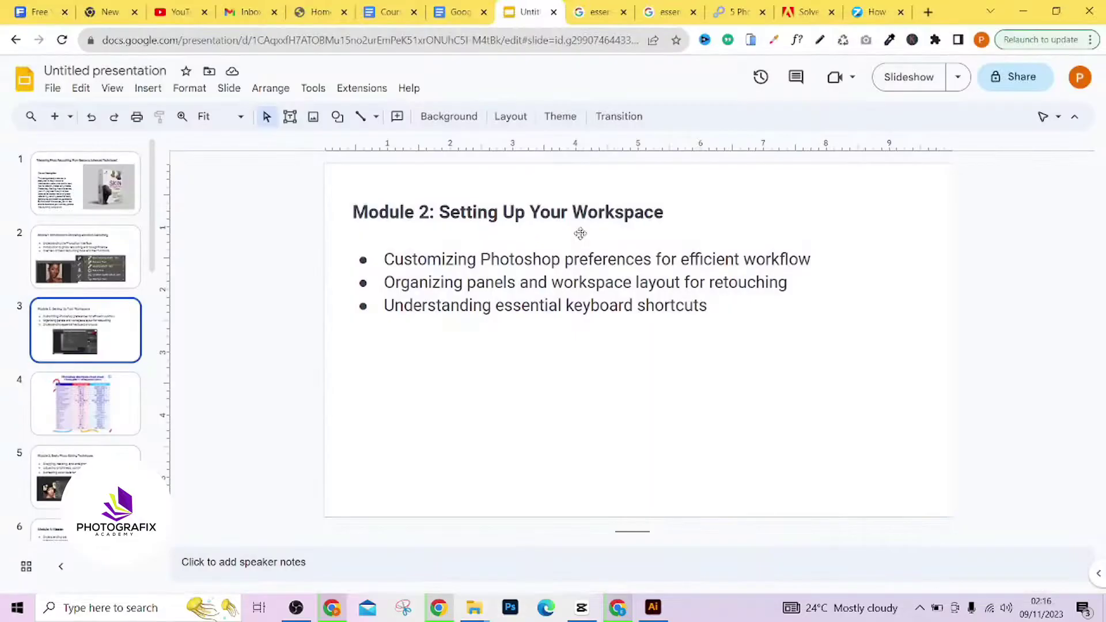
pyautogui.click(1019, 11)
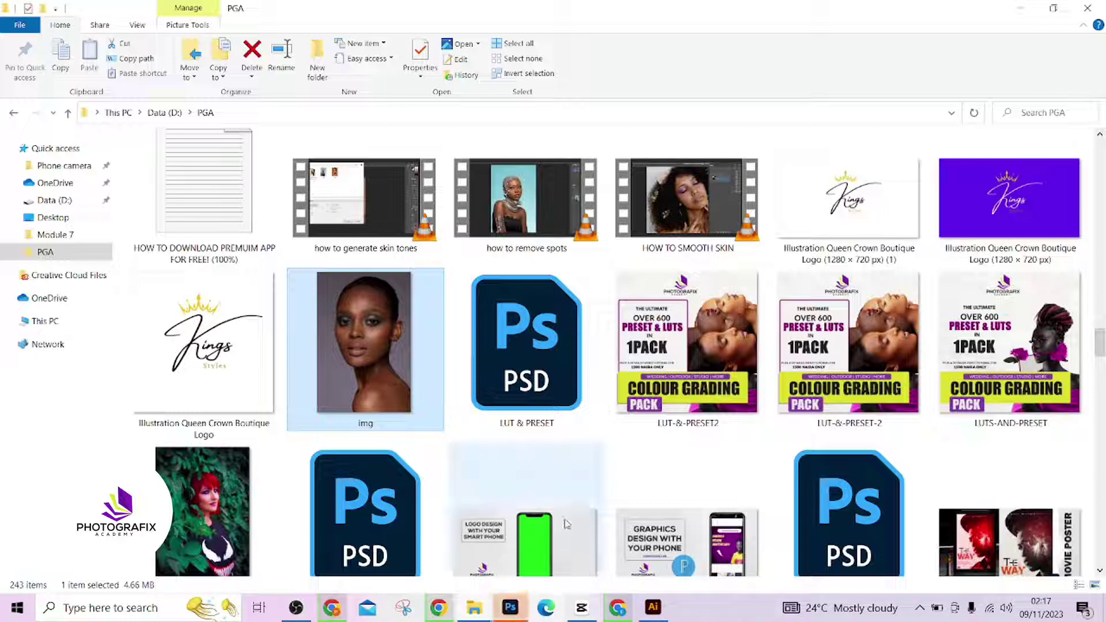
pyautogui.click(510, 608)
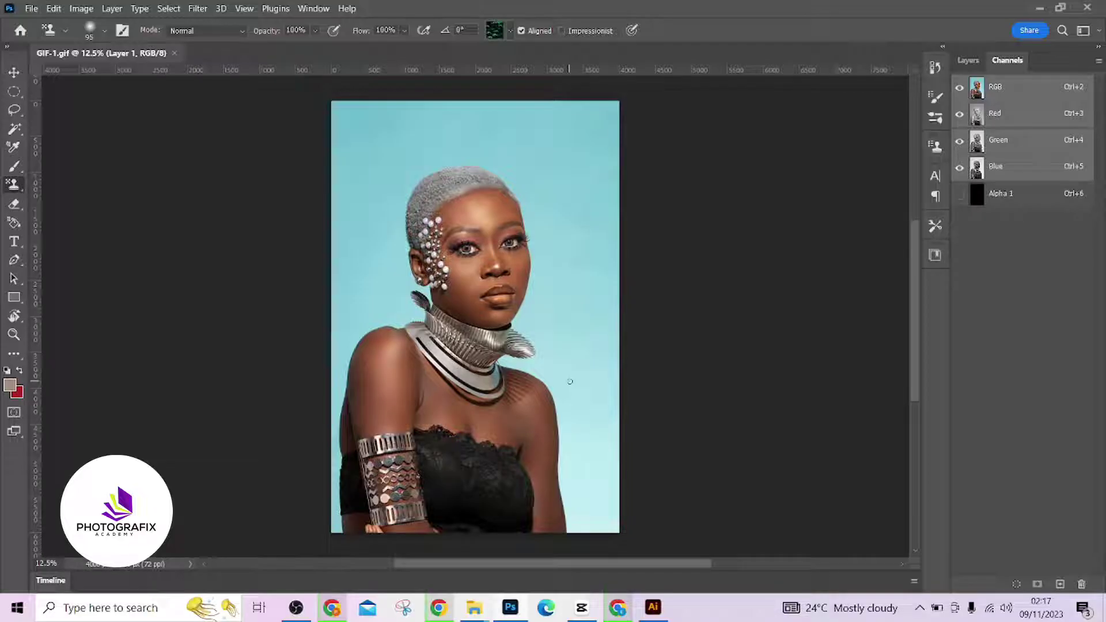
# Step: Switch from the 3D workspace to the Photography workspace
pyautogui.click(1096, 32)
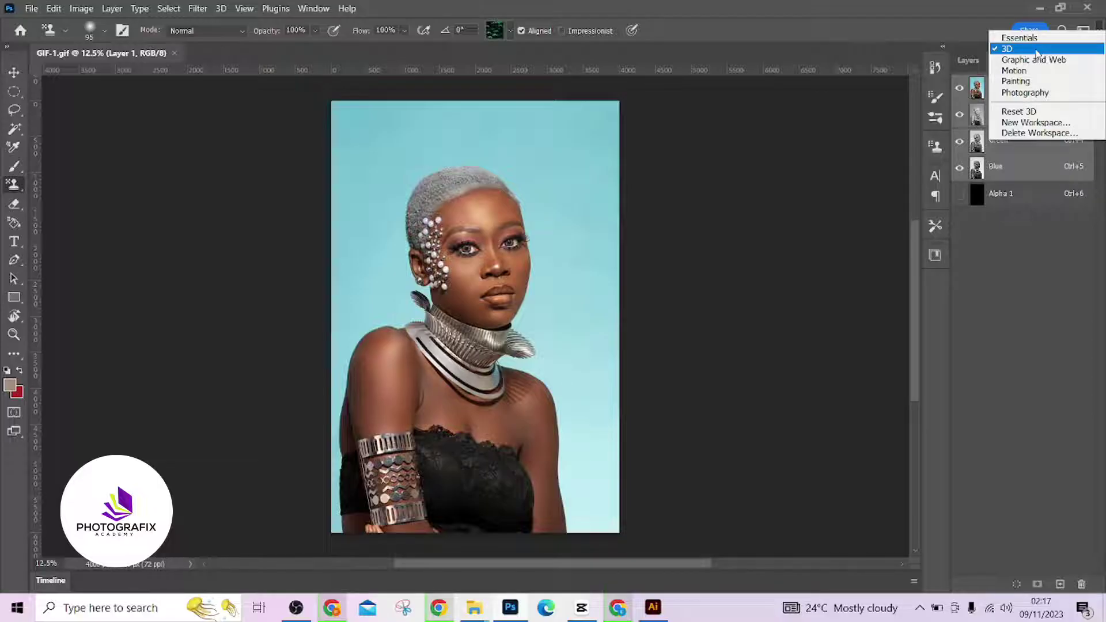
pyautogui.click(1028, 93)
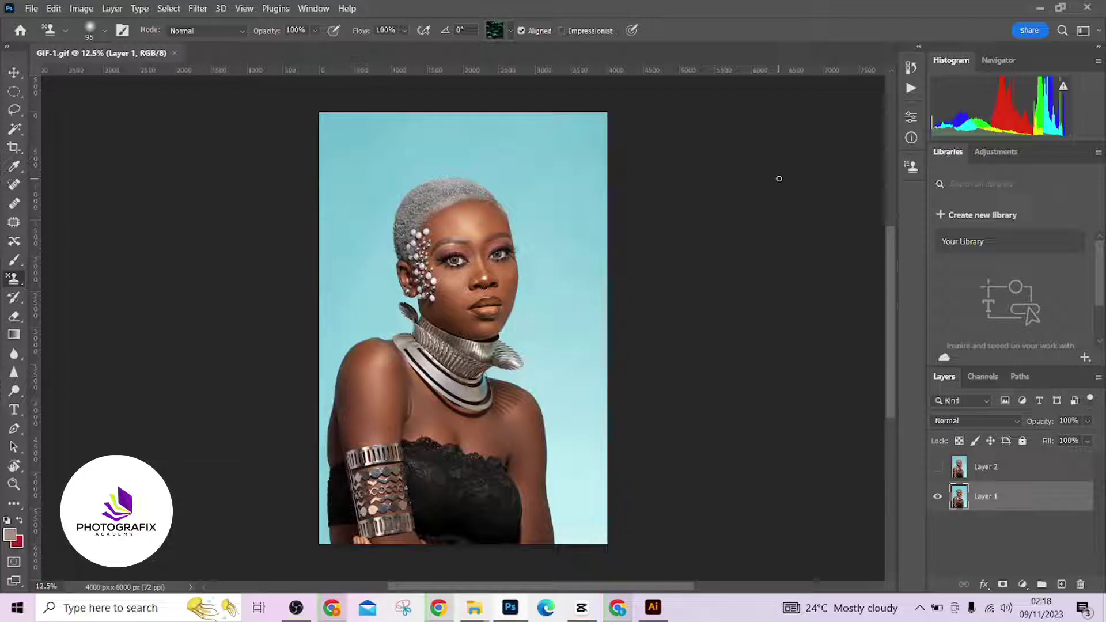
# Step: Undock the Histogram, Layers, Adjustments and Navigator panels and float them around the canvas
pyautogui.moveTo(967, 68); pyautogui.dragTo(709, 106)
pyautogui.moveTo(943, 376); pyautogui.dragTo(186, 255)
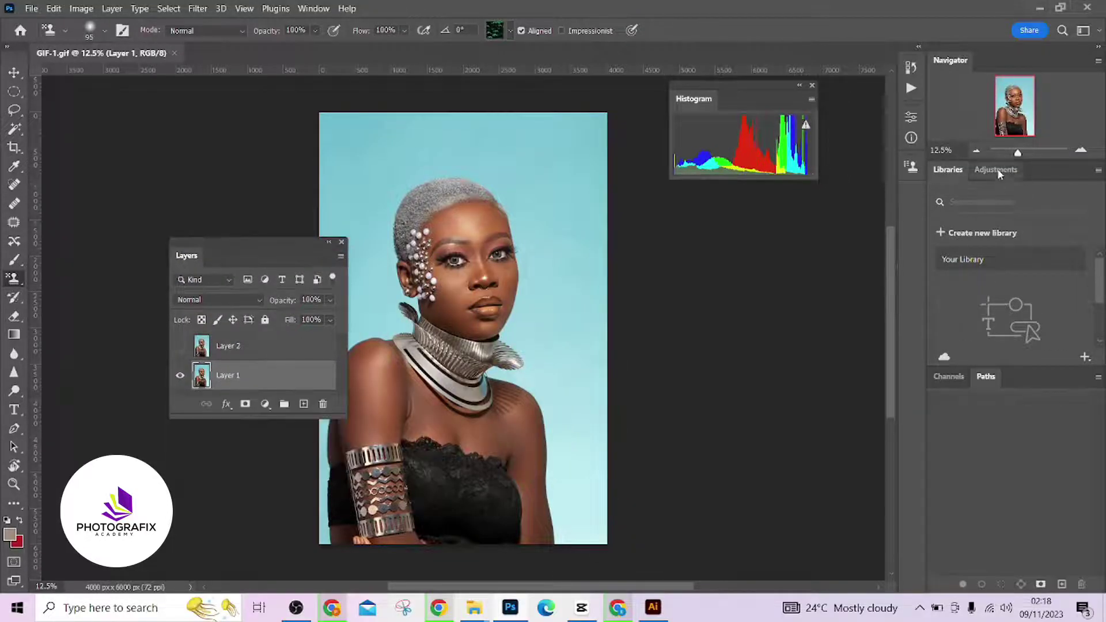
pyautogui.moveTo(995, 169); pyautogui.dragTo(714, 260)
pyautogui.moveTo(967, 59); pyautogui.dragTo(110, 109)
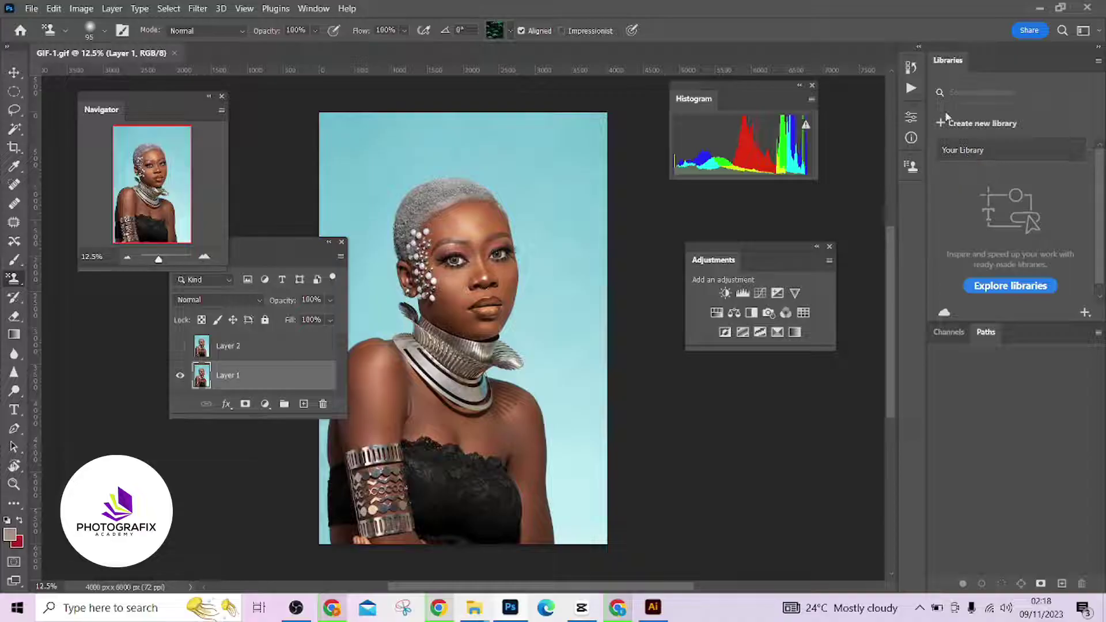
# Step: Expand the Actions and History panel group and float both panels separately near the lower part of the canvas
pyautogui.click(910, 90)
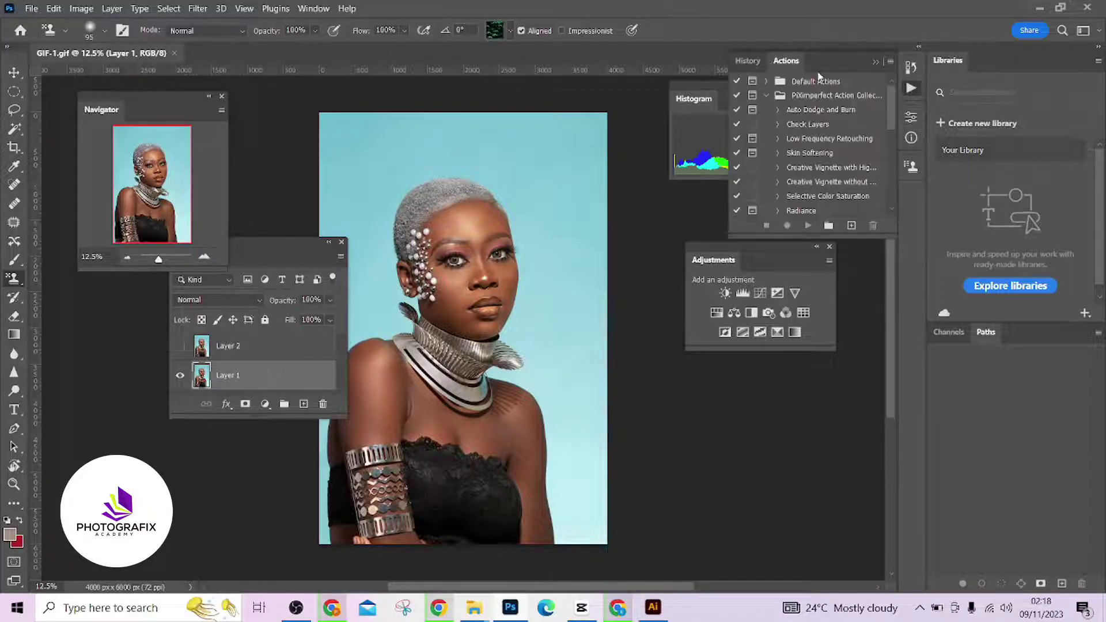
pyautogui.moveTo(786, 60); pyautogui.dragTo(665, 389)
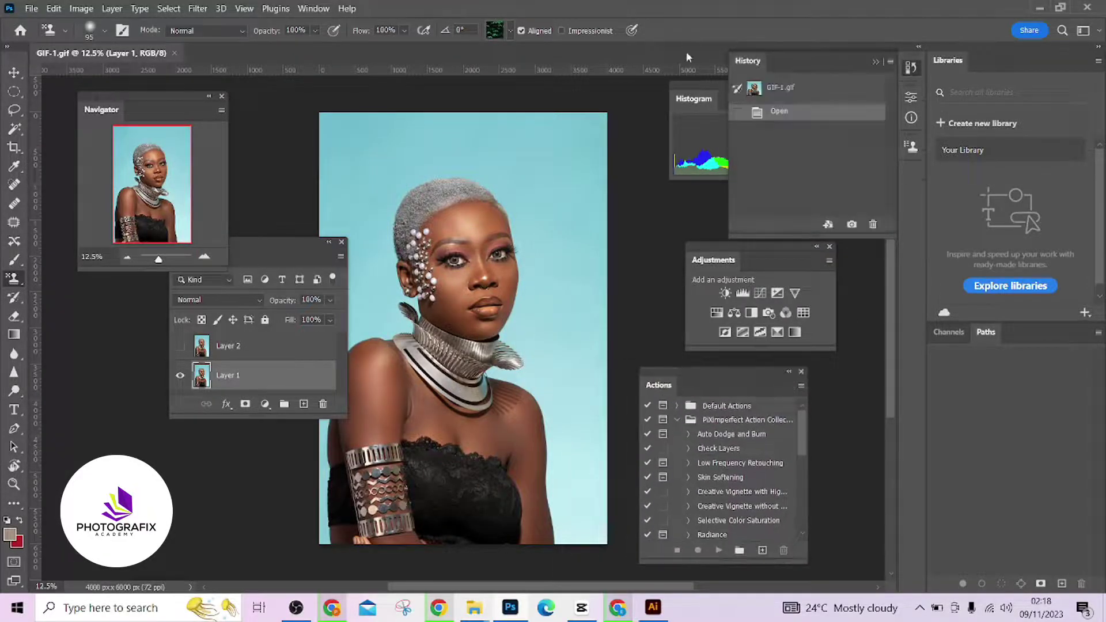
pyautogui.moveTo(806, 61); pyautogui.dragTo(130, 385)
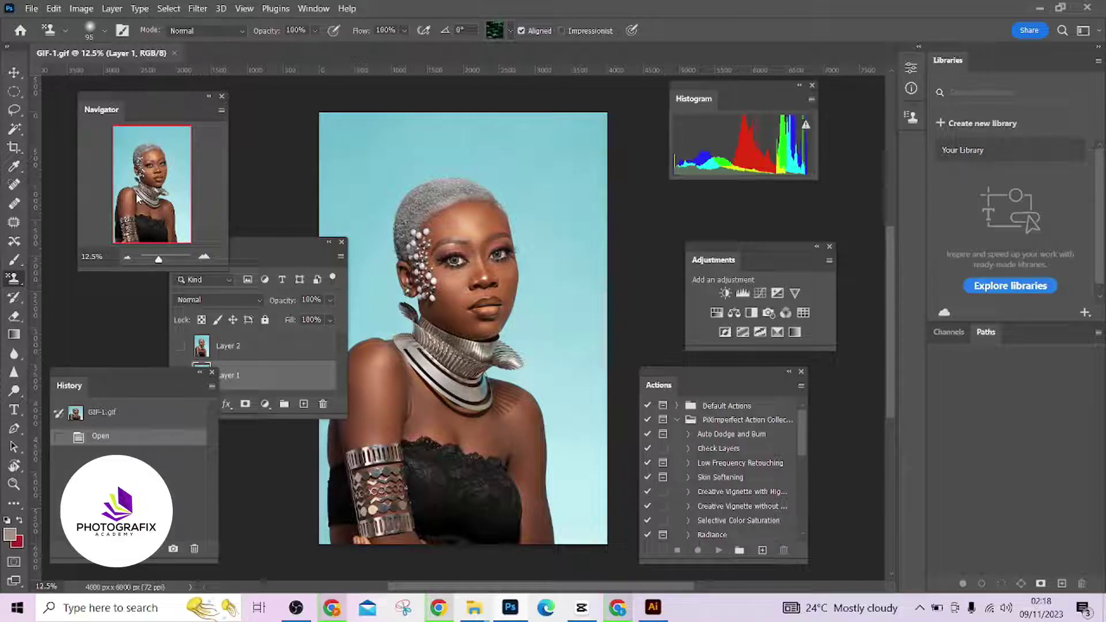
# Step: Reset the Photography workspace to its default panel layout
pyautogui.click(1098, 32)
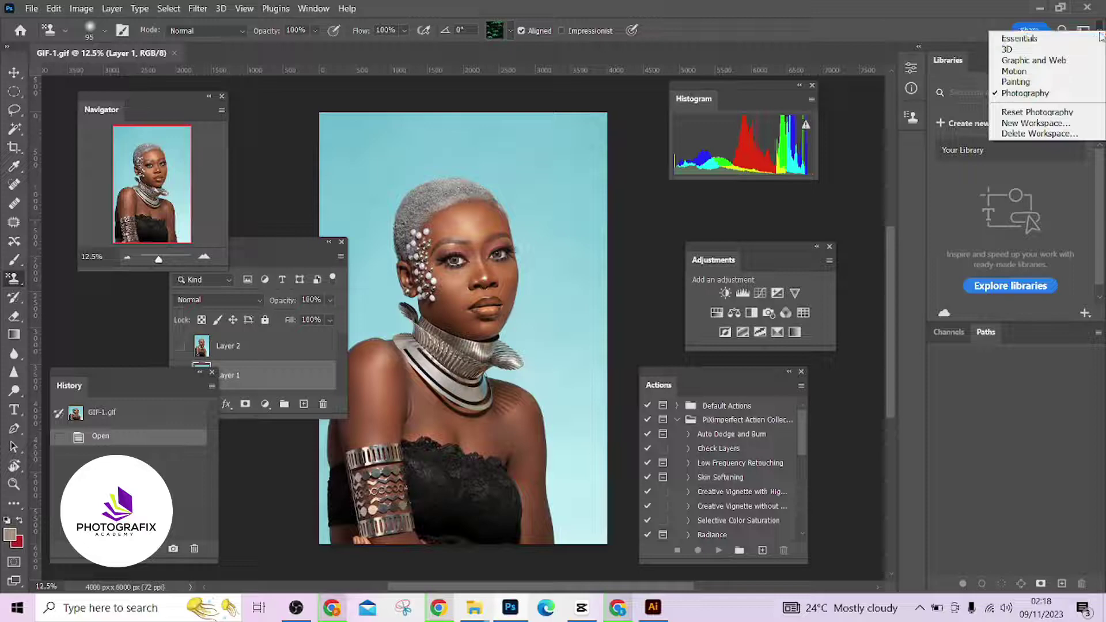
pyautogui.click(1039, 114)
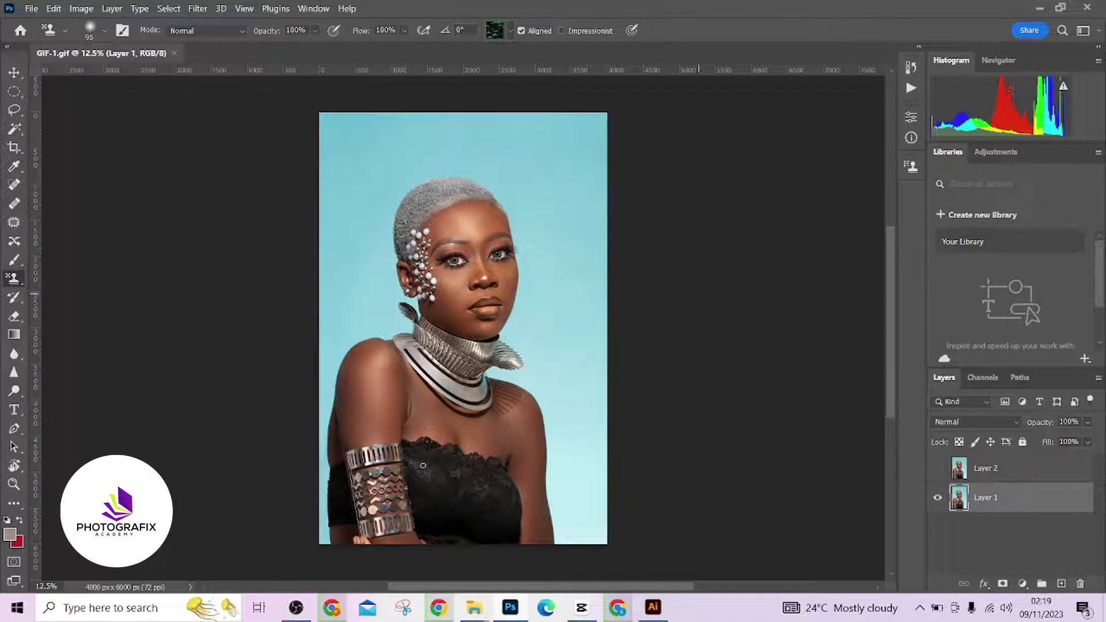
# Step: Switch to Google Slides and present the Module 2 slide and the Photoshop shortcuts cheat sheet full screen
pyautogui.click(332, 607)
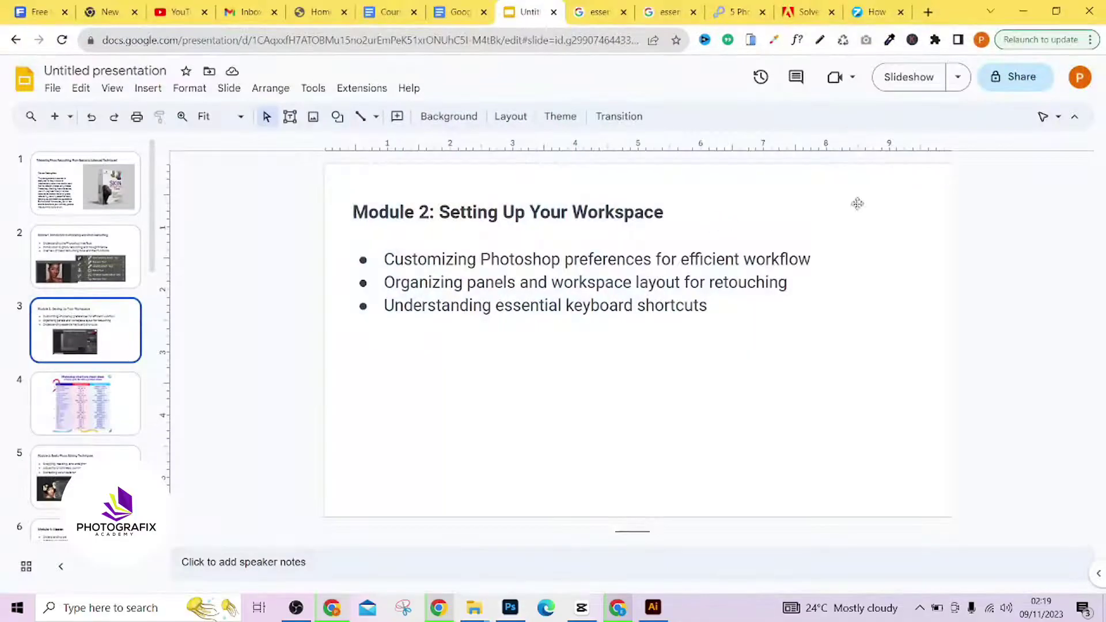
pyautogui.click(904, 77)
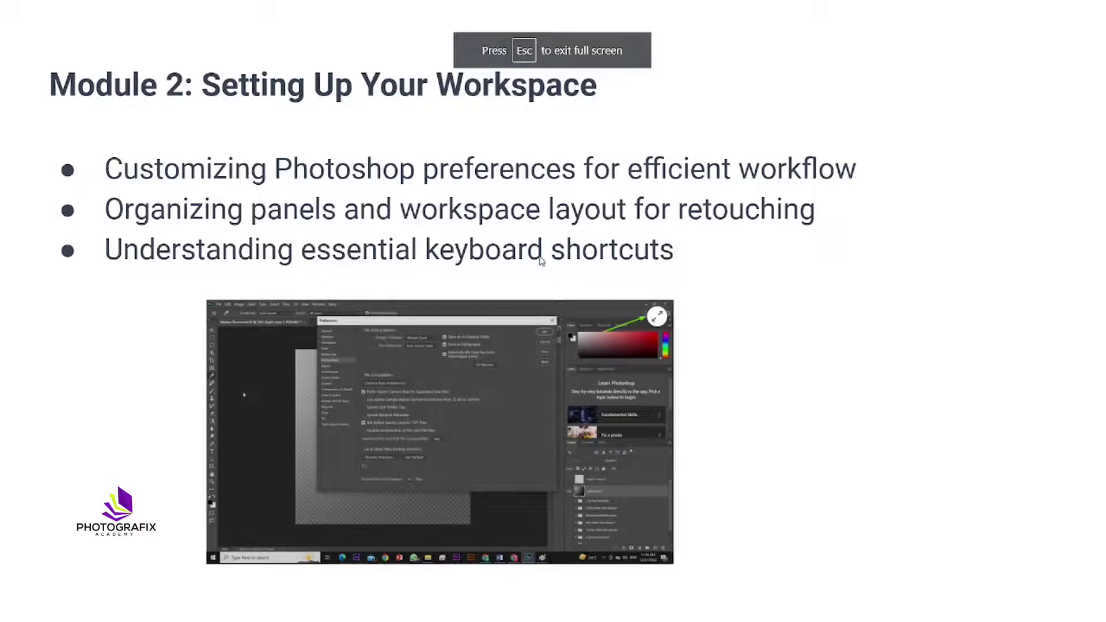
pyautogui.press('Right')
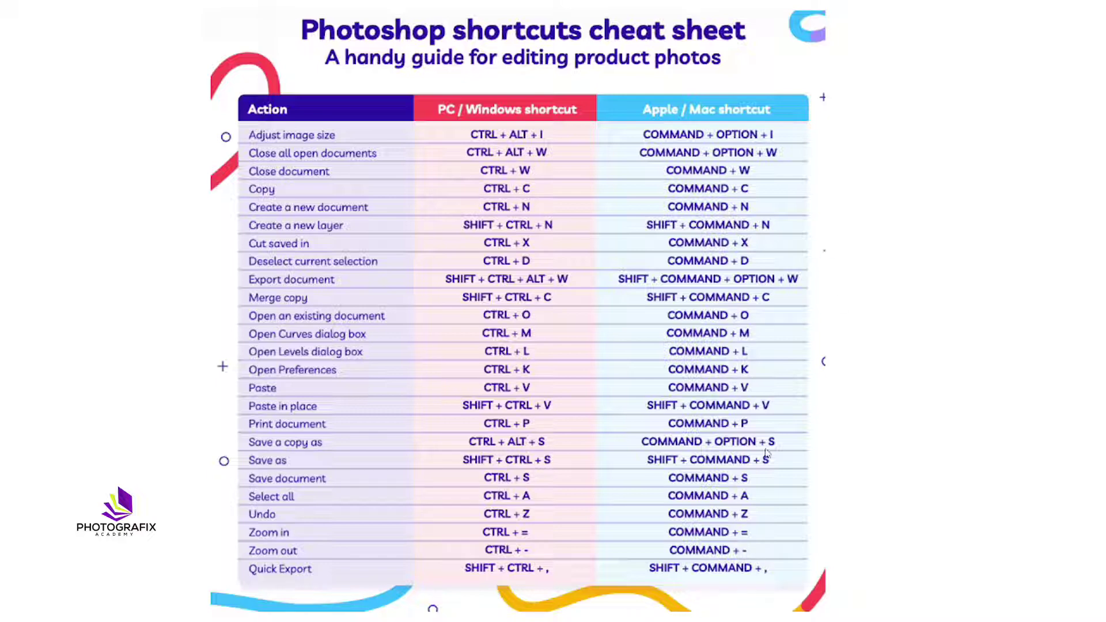
pyautogui.press('Escape')
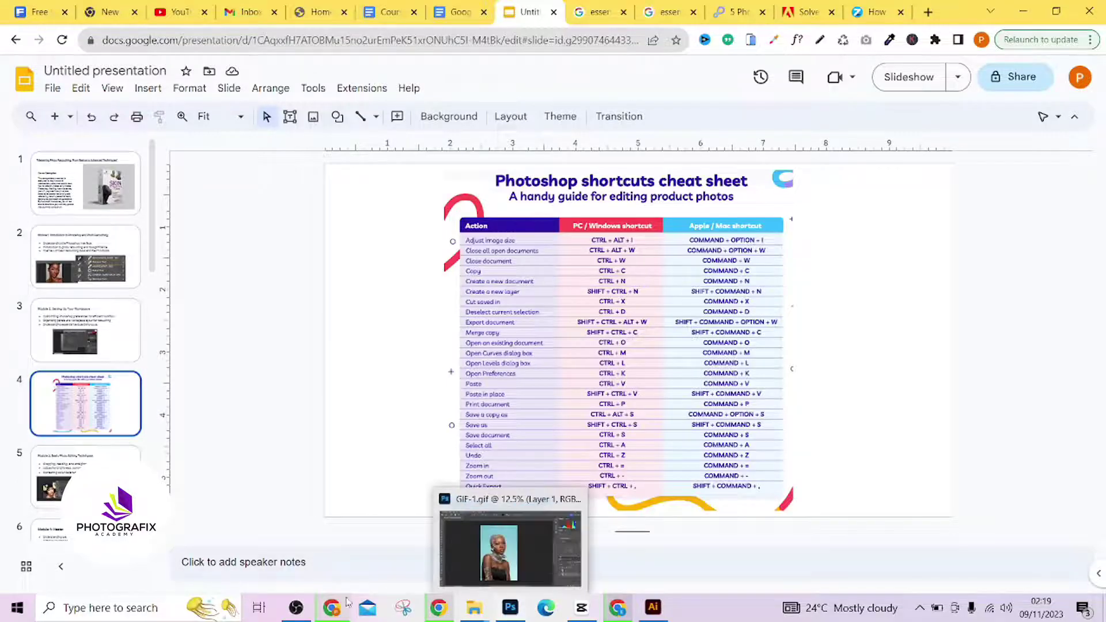
pyautogui.click(893, 77)
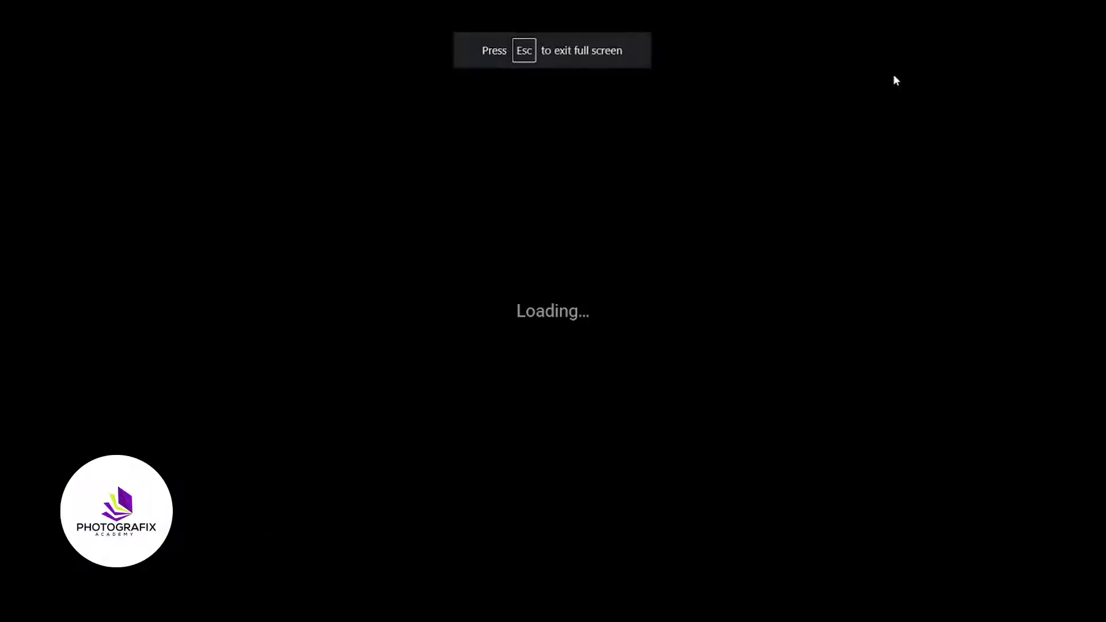